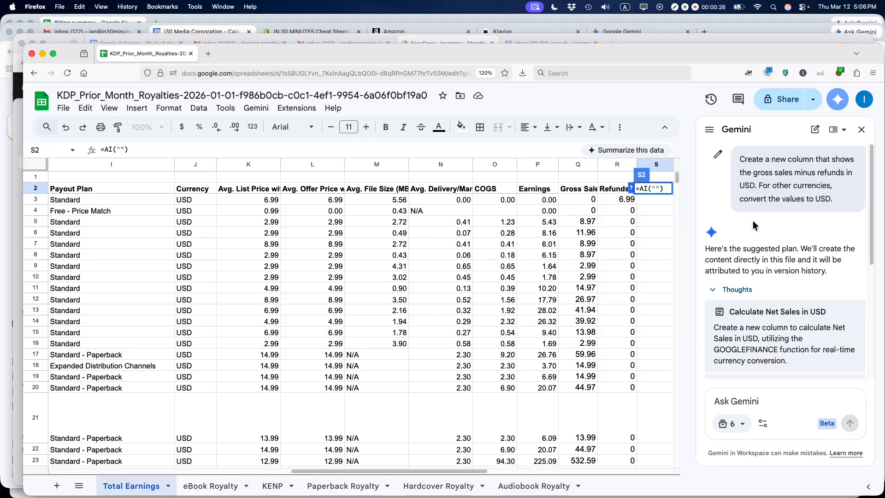
Examine the currencies listed for all the royalty rows in the Total Earnings sheet.
{"action": "scroll", "coordinate": [402, 297], "scroll_direction": "down", "scroll_amount": 3}
{"action": "scroll", "coordinate": [402, 294], "scroll_direction": "down", "scroll_amount": 5}
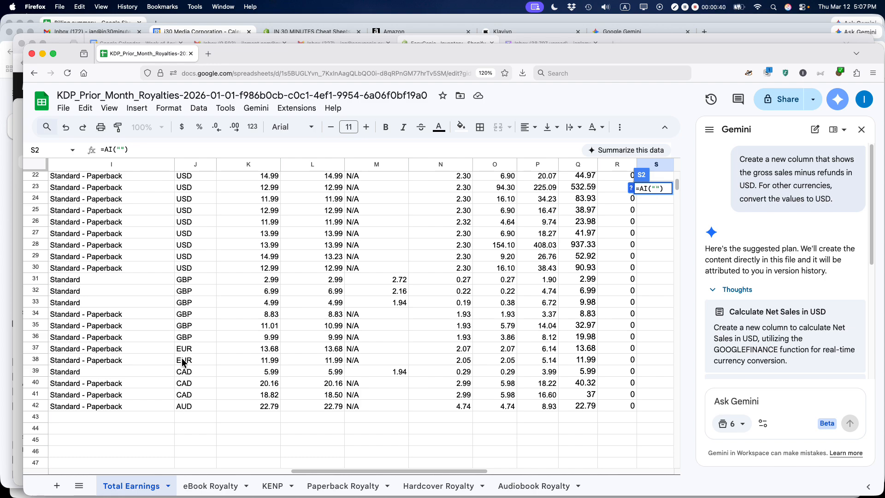
{"action": "scroll", "coordinate": [182, 360], "scroll_direction": "up", "scroll_amount": 1}
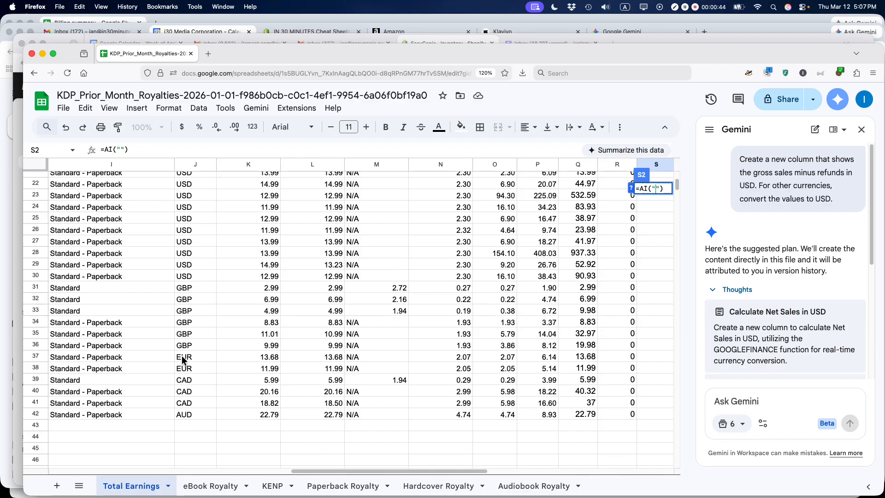
{"action": "scroll", "coordinate": [182, 361], "scroll_direction": "up", "scroll_amount": 2}
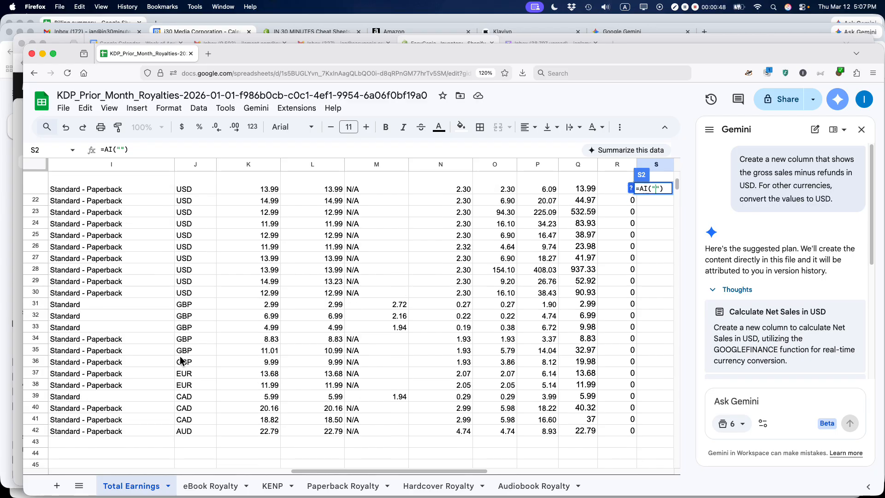
{"action": "scroll", "coordinate": [181, 361], "scroll_direction": "up", "scroll_amount": 10}
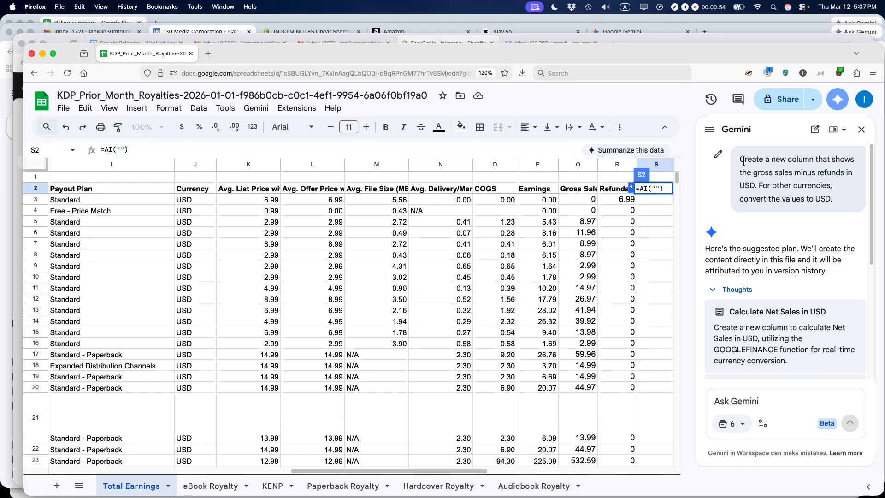
Highlight the net sales prompt in the Gemini conversation and read through the suggested Calculate Net Sales in USD plan.
{"action": "left_click_drag", "start_coordinate": [739, 159], "coordinate": [836, 200]}
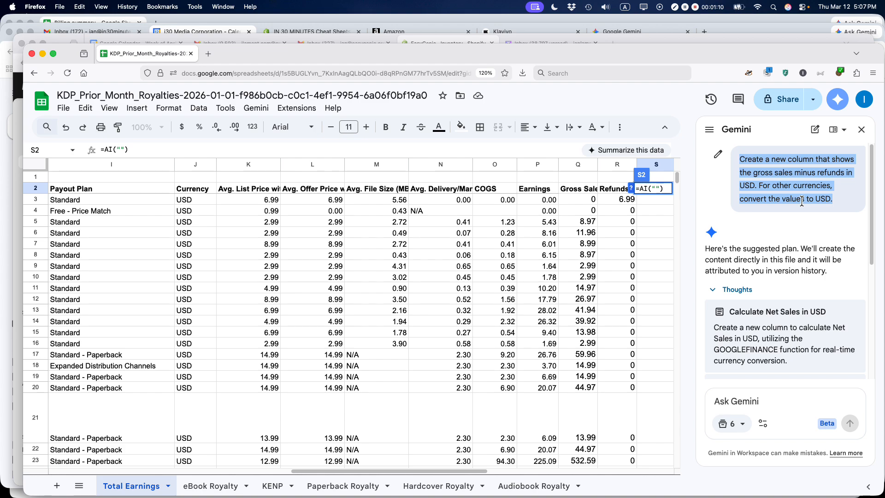
{"action": "scroll", "coordinate": [801, 203], "scroll_direction": "down", "scroll_amount": 2}
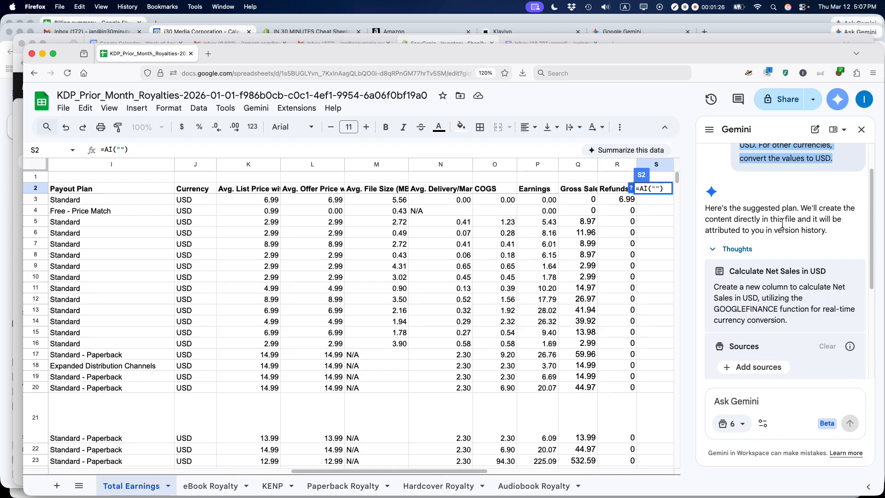
{"action": "scroll", "coordinate": [738, 225], "scroll_direction": "down", "scroll_amount": 1}
{"action": "scroll", "coordinate": [738, 225], "scroll_direction": "down", "scroll_amount": 2}
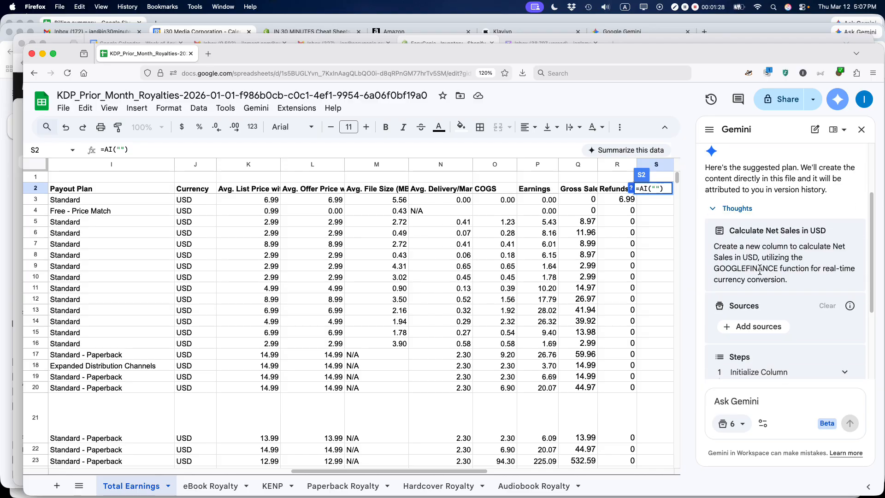
{"action": "scroll", "coordinate": [810, 257], "scroll_direction": "down", "scroll_amount": 1}
{"action": "scroll", "coordinate": [810, 257], "scroll_direction": "down", "scroll_amount": 3}
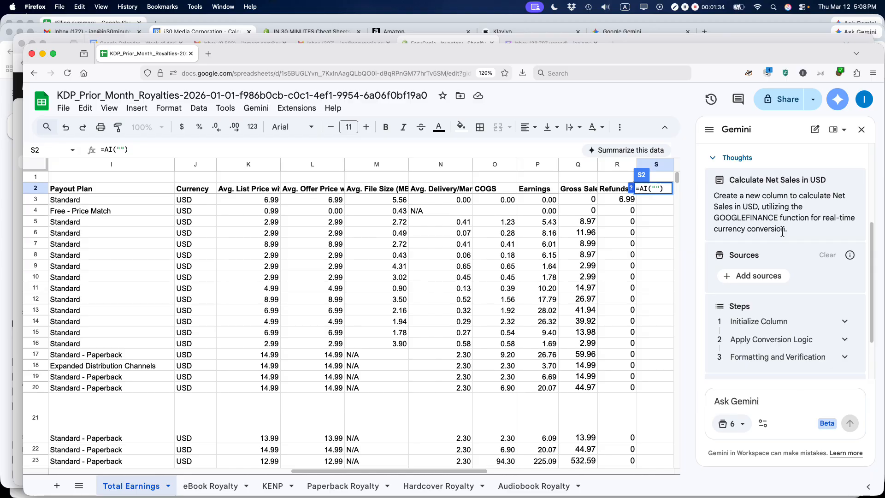
{"action": "scroll", "coordinate": [782, 233], "scroll_direction": "down", "scroll_amount": 3}
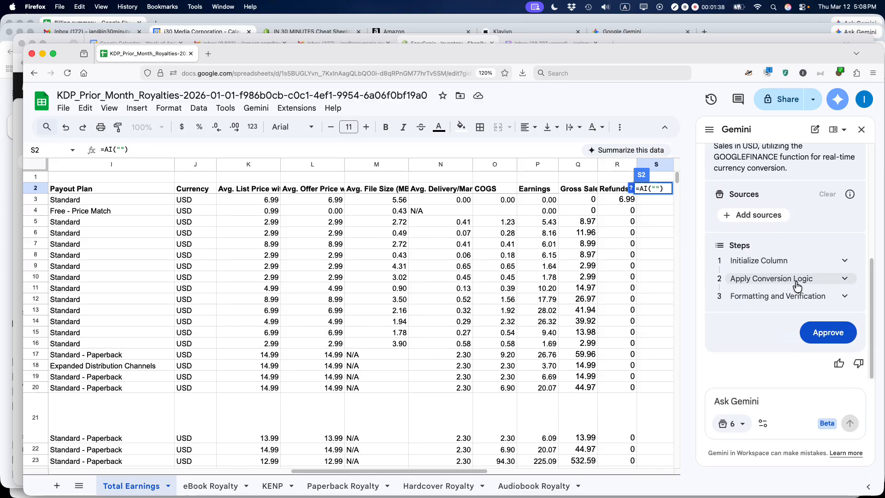
Expand the plan's Apply Conversion Logic and Formatting and Verification steps, review the whole plan, and approve it.
{"action": "left_click", "coordinate": [842, 278]}
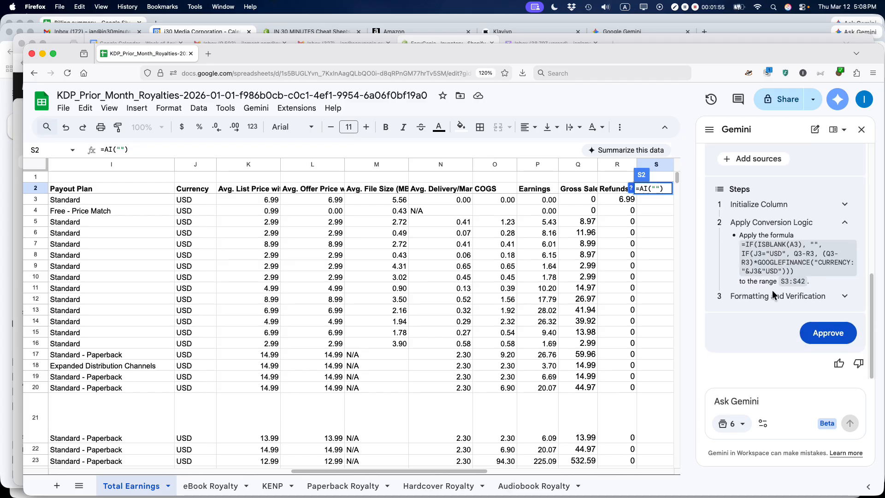
{"action": "left_click", "coordinate": [844, 295]}
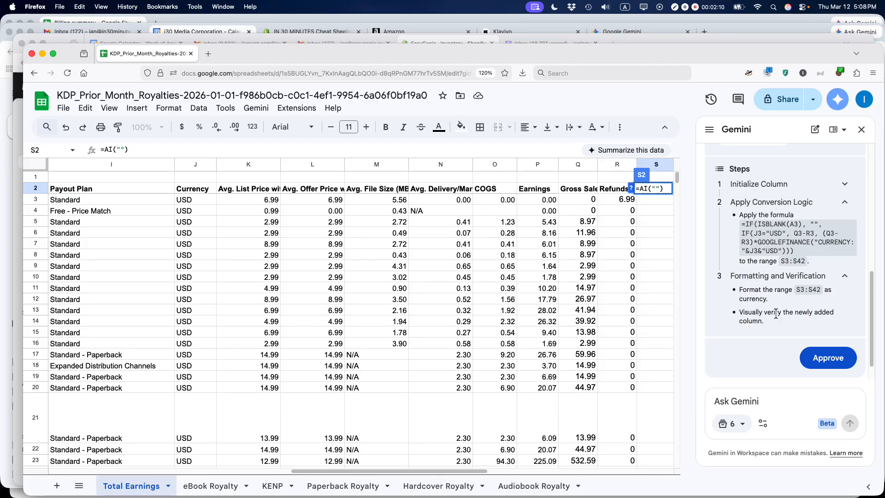
{"action": "scroll", "coordinate": [783, 261], "scroll_direction": "up", "scroll_amount": 10}
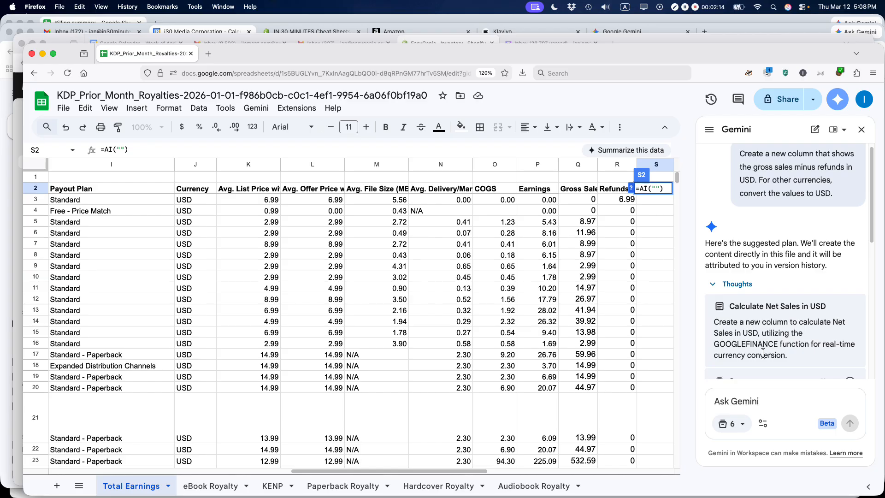
{"action": "scroll", "coordinate": [765, 338], "scroll_direction": "down", "scroll_amount": 1}
{"action": "scroll", "coordinate": [765, 337], "scroll_direction": "down", "scroll_amount": 3}
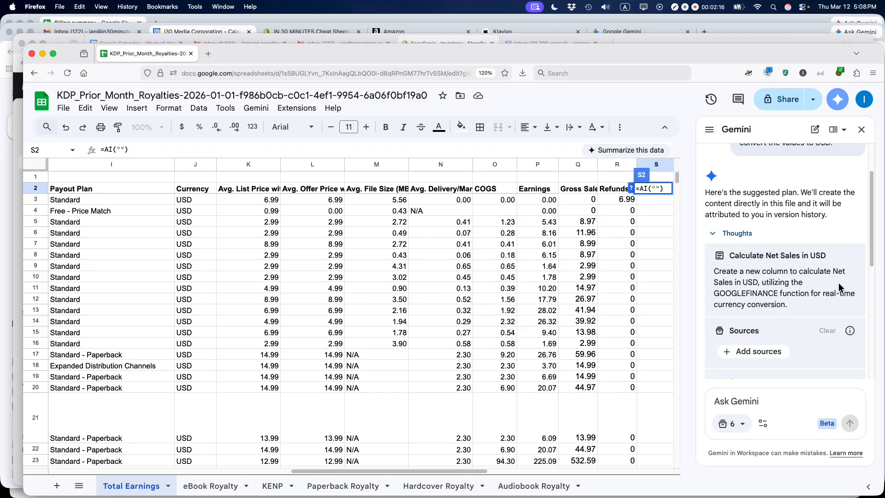
{"action": "scroll", "coordinate": [787, 369], "scroll_direction": "down", "scroll_amount": 5}
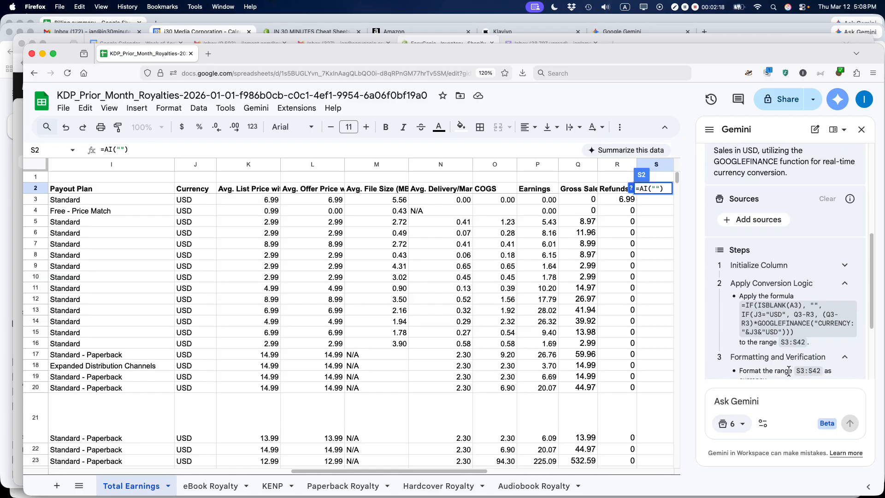
{"action": "left_click", "coordinate": [822, 334]}
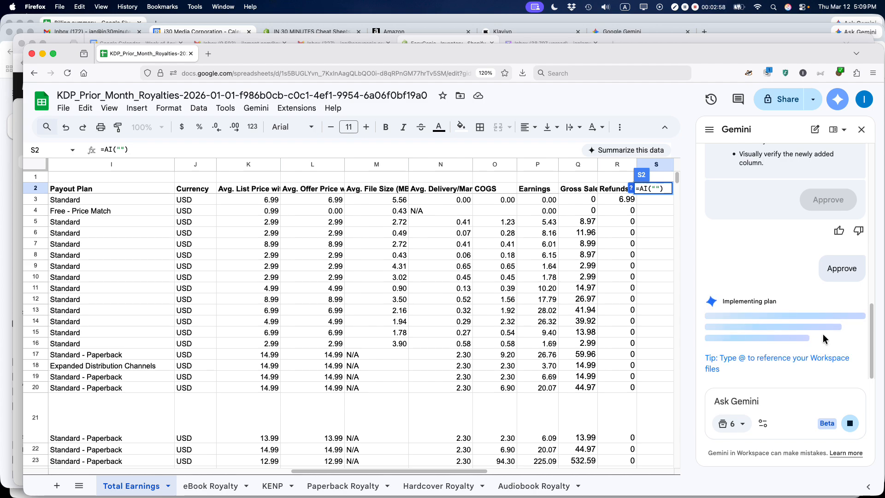
Inspect the new Net Sales column and the formulas in cells S8 to S11 for the USD rows.
{"action": "scroll", "coordinate": [560, 290], "scroll_direction": "down", "scroll_amount": 3}
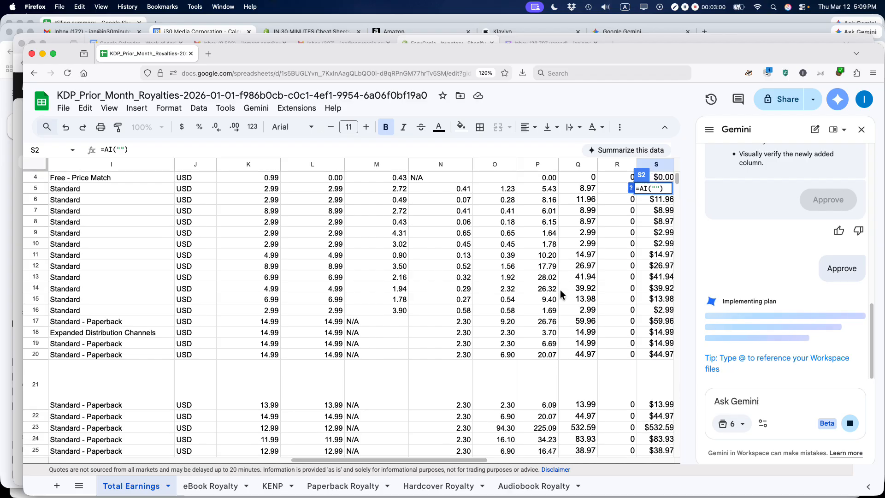
{"action": "scroll", "coordinate": [560, 289], "scroll_direction": "down", "scroll_amount": 3}
{"action": "scroll", "coordinate": [564, 286], "scroll_direction": "up", "scroll_amount": 6}
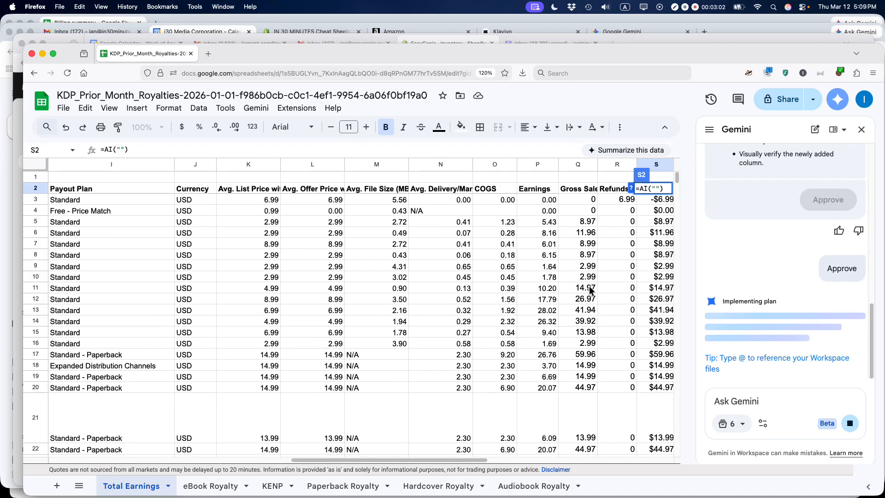
{"action": "scroll", "coordinate": [590, 289], "scroll_direction": "down", "scroll_amount": 1}
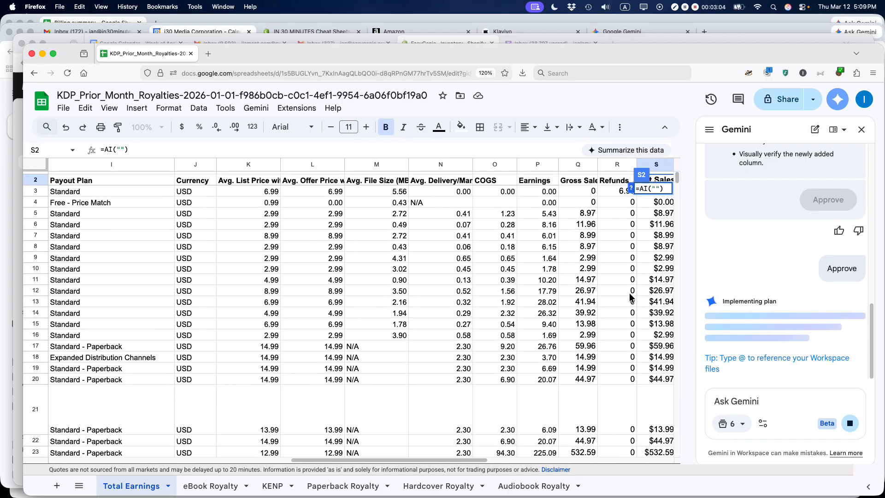
{"action": "scroll", "coordinate": [632, 298], "scroll_direction": "down", "scroll_amount": 2}
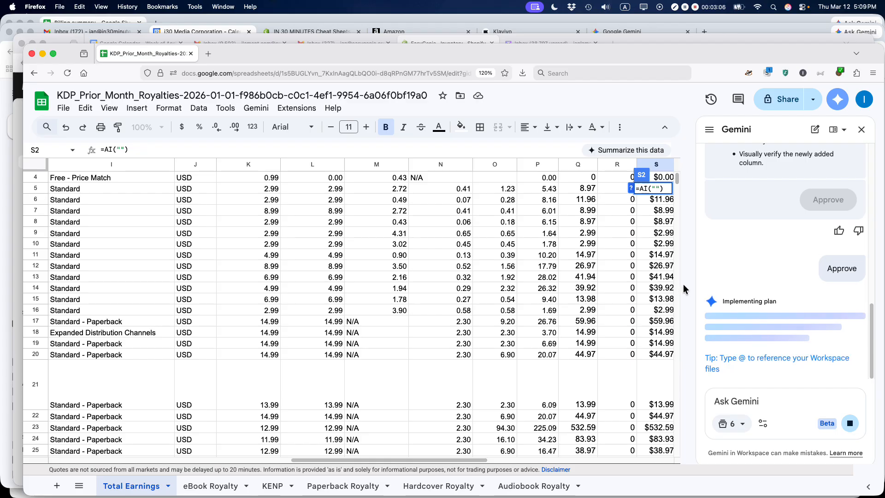
{"action": "scroll", "coordinate": [700, 288], "scroll_direction": "up", "scroll_amount": 2}
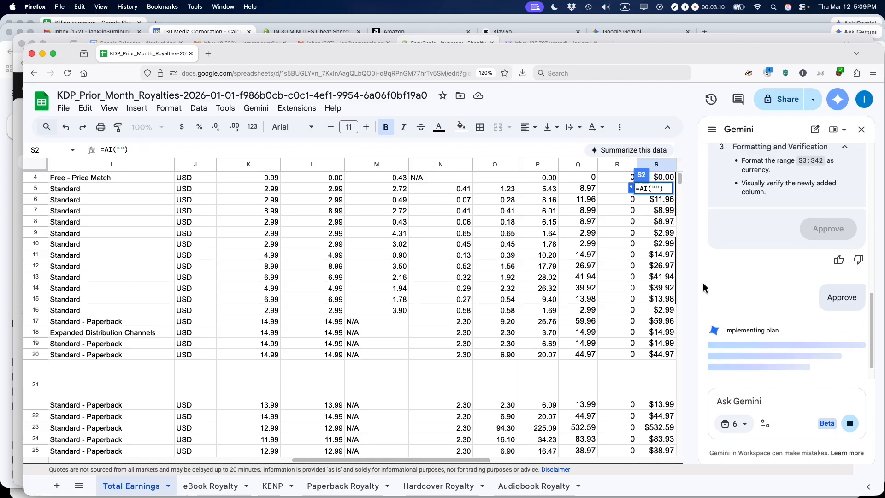
{"action": "left_click", "coordinate": [659, 223]}
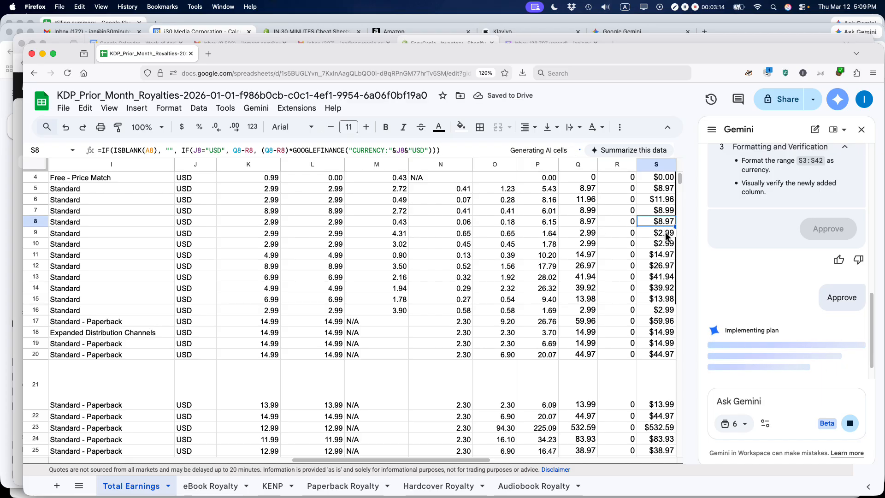
{"action": "left_click", "coordinate": [665, 234]}
{"action": "left_click", "coordinate": [664, 245]}
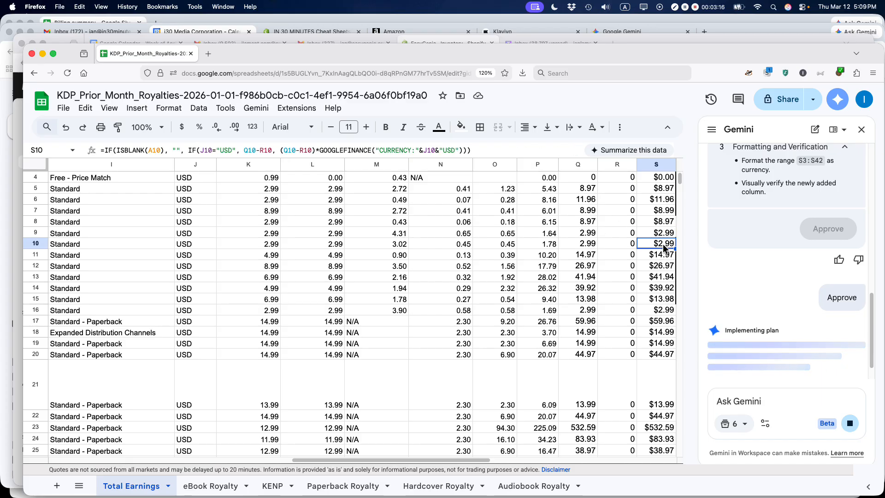
{"action": "left_click", "coordinate": [665, 258]}
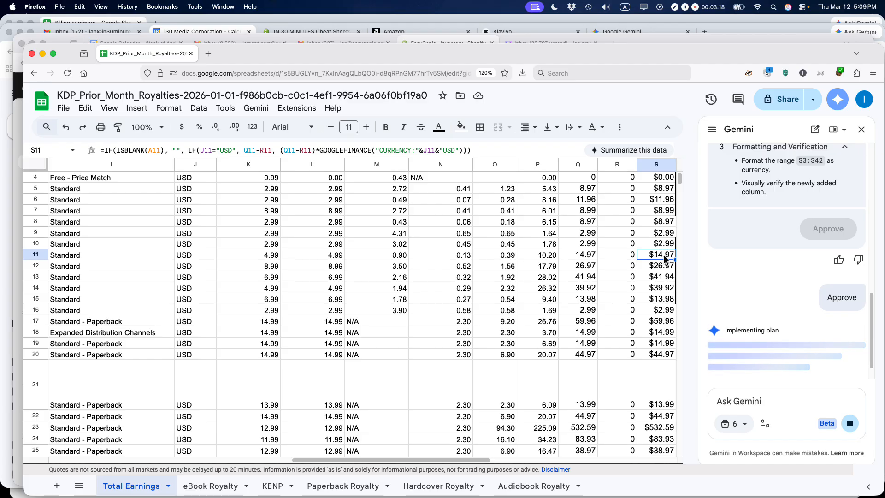
{"action": "scroll", "coordinate": [665, 260], "scroll_direction": "up", "scroll_amount": 2}
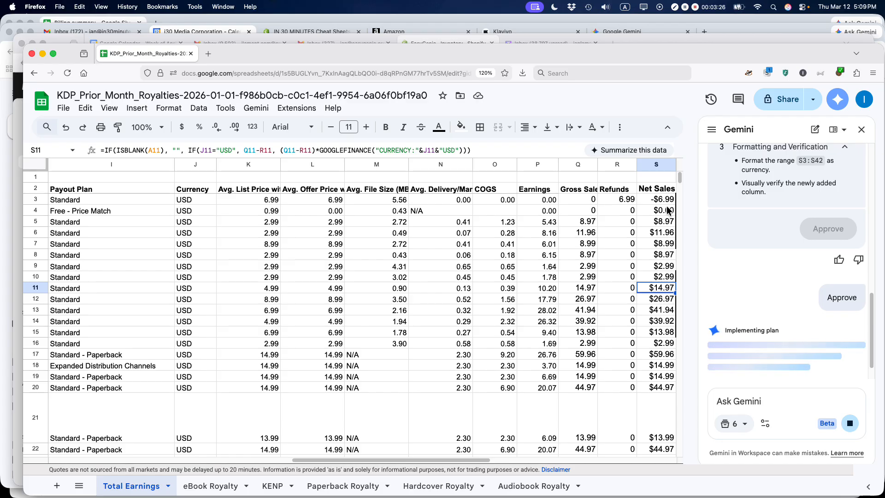
Check the currency conversion formulas in S31 for a GBP row and S37 for a EUR row against the original prompt.
{"action": "scroll", "coordinate": [668, 209], "scroll_direction": "down", "scroll_amount": 2}
{"action": "scroll", "coordinate": [668, 210], "scroll_direction": "down", "scroll_amount": 3}
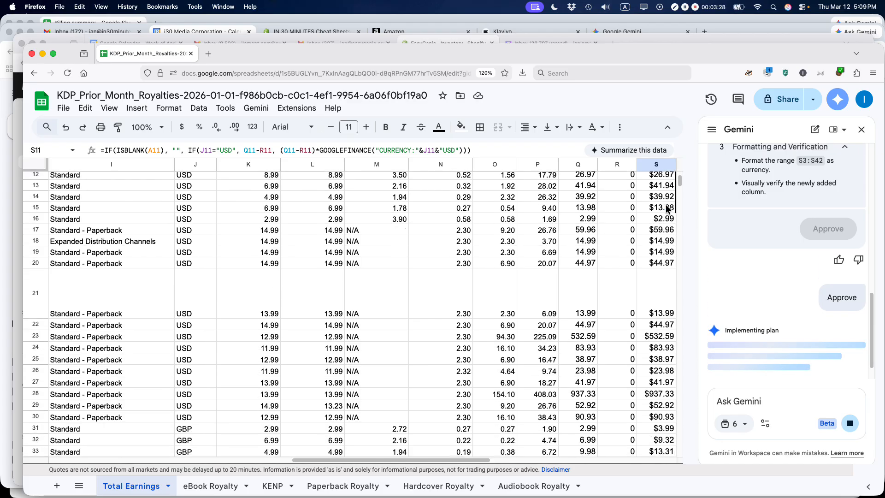
{"action": "scroll", "coordinate": [668, 210], "scroll_direction": "down", "scroll_amount": 1}
{"action": "scroll", "coordinate": [668, 209], "scroll_direction": "down", "scroll_amount": 1}
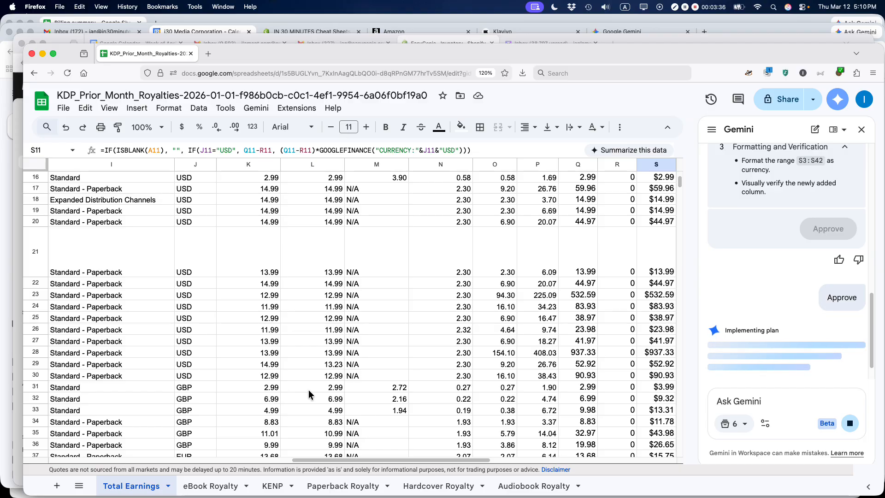
{"action": "left_click", "coordinate": [663, 391]}
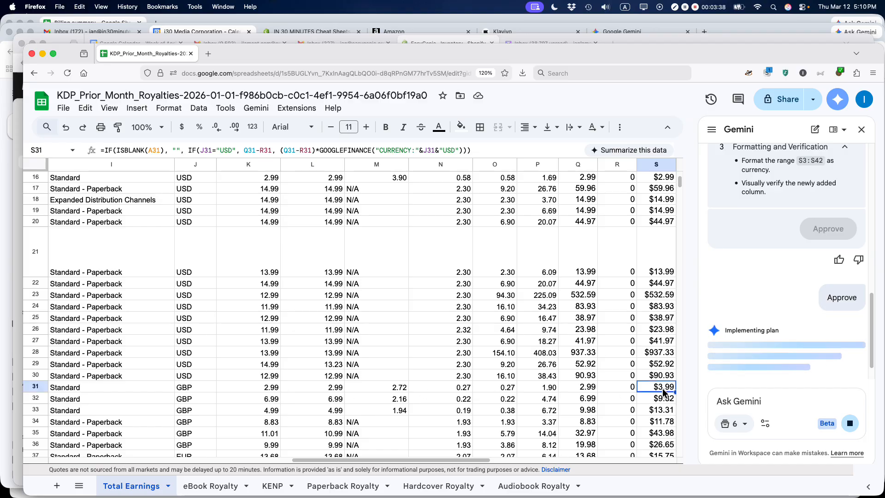
{"action": "scroll", "coordinate": [664, 391], "scroll_direction": "down", "scroll_amount": 1}
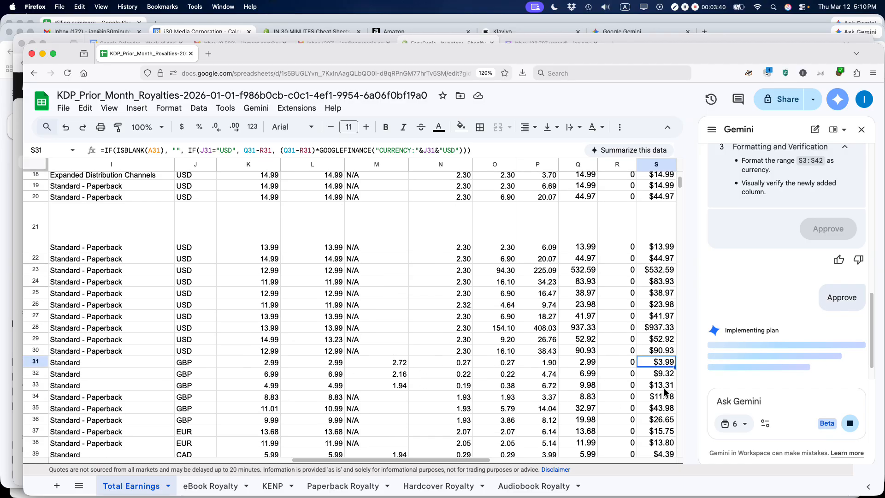
{"action": "scroll", "coordinate": [664, 392], "scroll_direction": "down", "scroll_amount": 2}
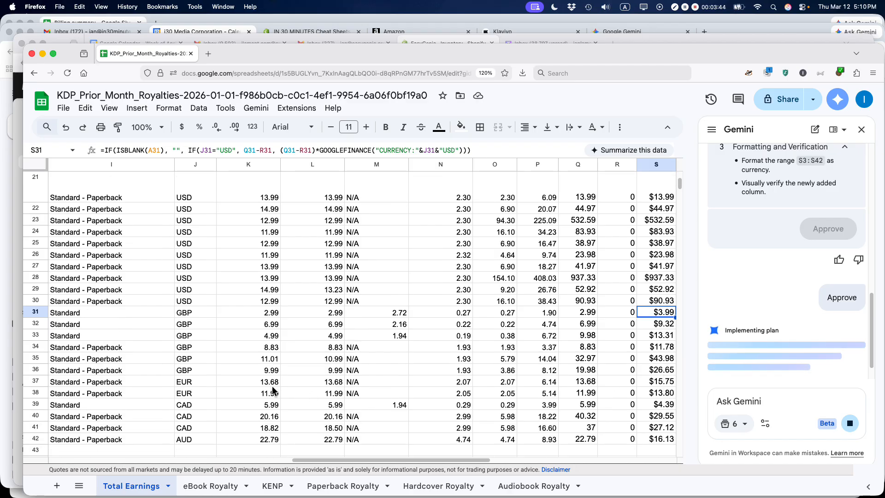
{"action": "left_click", "coordinate": [663, 381]}
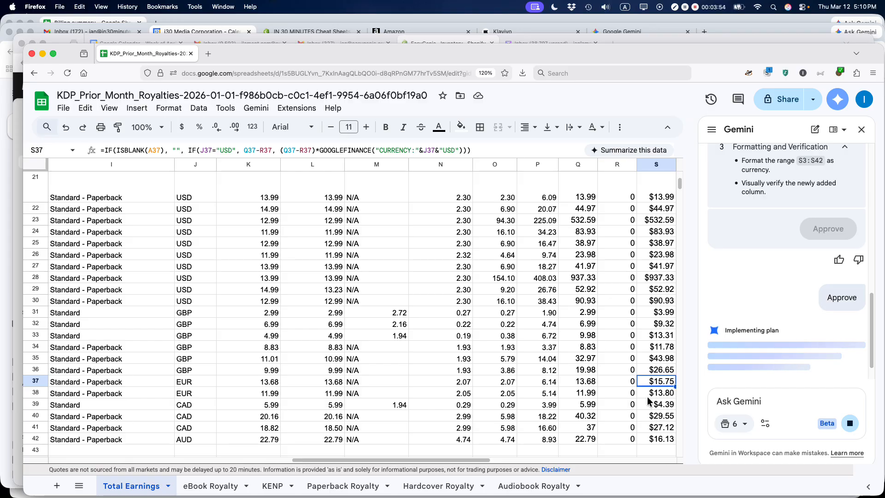
{"action": "scroll", "coordinate": [675, 419], "scroll_direction": "down", "scroll_amount": 1}
{"action": "scroll", "coordinate": [674, 417], "scroll_direction": "down", "scroll_amount": 2}
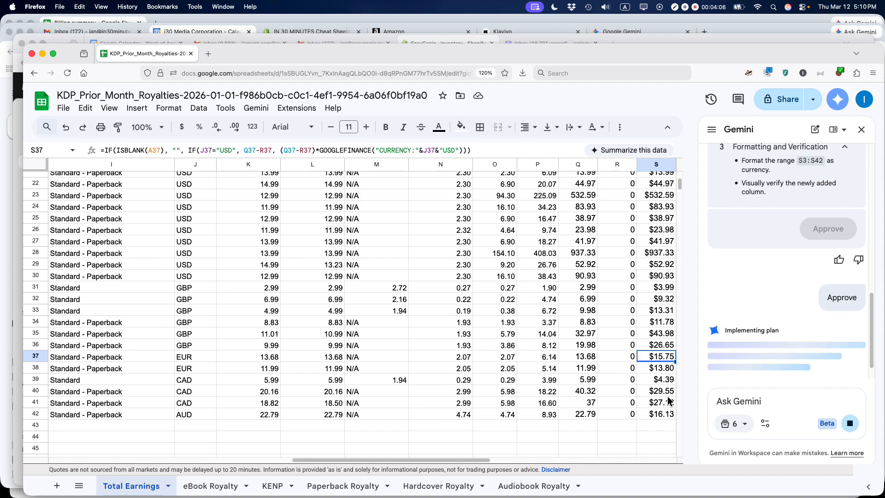
{"action": "scroll", "coordinate": [669, 405], "scroll_direction": "up", "scroll_amount": 10}
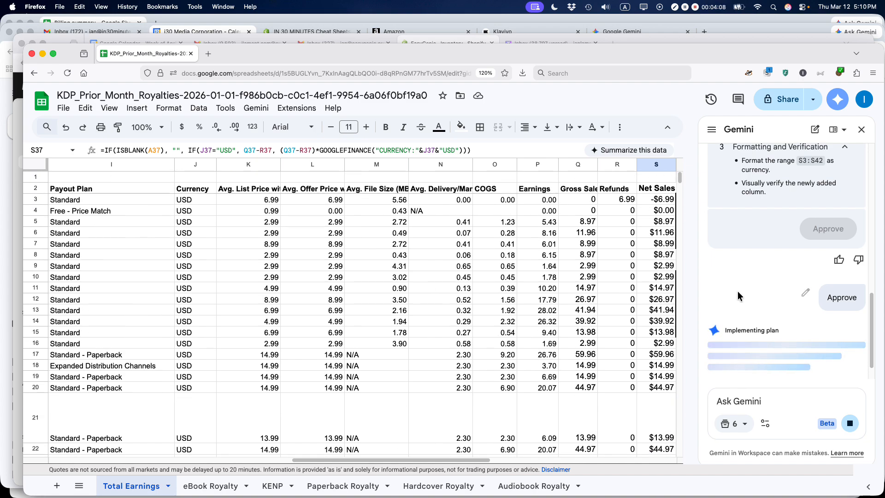
{"action": "scroll", "coordinate": [739, 297], "scroll_direction": "up", "scroll_amount": 10}
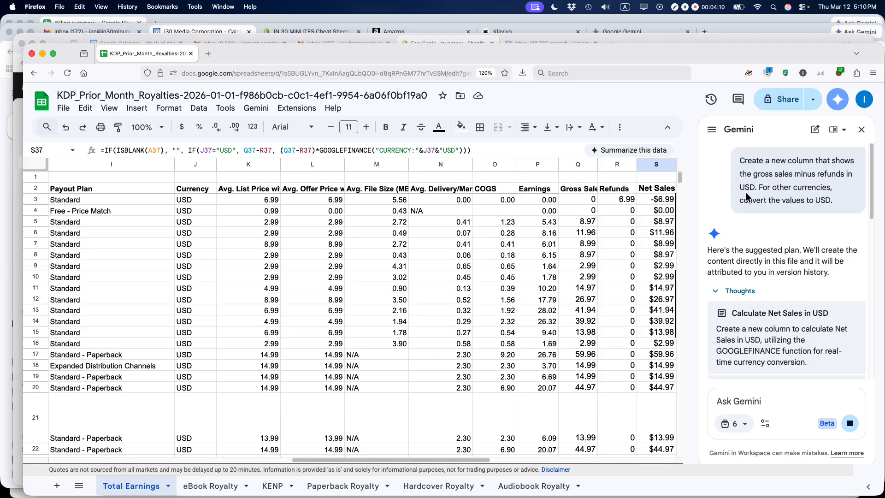